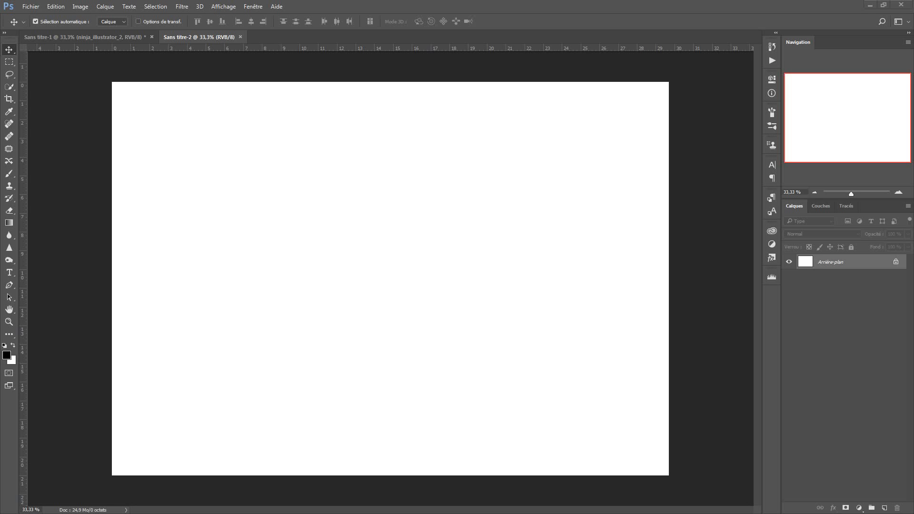
# - Place the carbonne texture image in the document and stretch it slightly beyond the canvas edges on all sides
pyautogui.moveTo(446, 308); pyautogui.dragTo(351, 312)
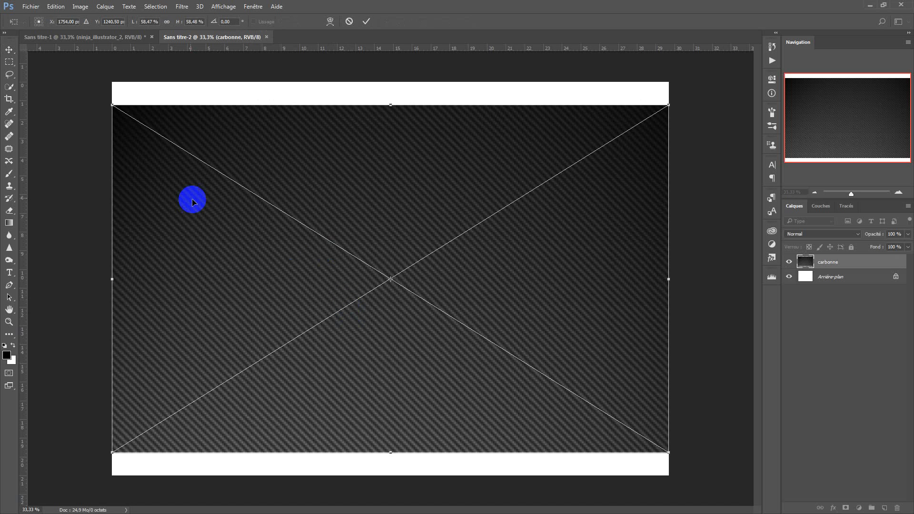
pyautogui.moveTo(111, 105); pyautogui.dragTo(110, 77)
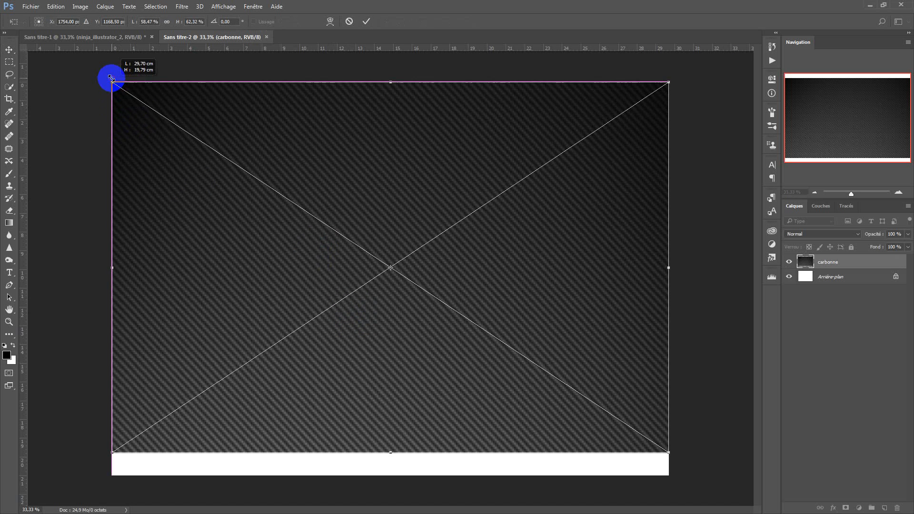
pyautogui.moveTo(668, 453); pyautogui.dragTo(669, 475)
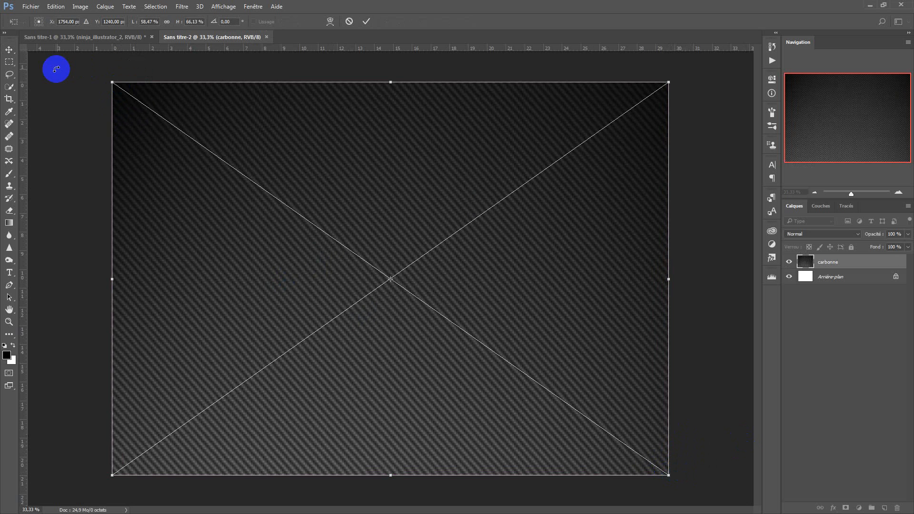
pyautogui.moveTo(113, 81); pyautogui.dragTo(104, 74)
pyautogui.moveTo(669, 475); pyautogui.dragTo(678, 479)
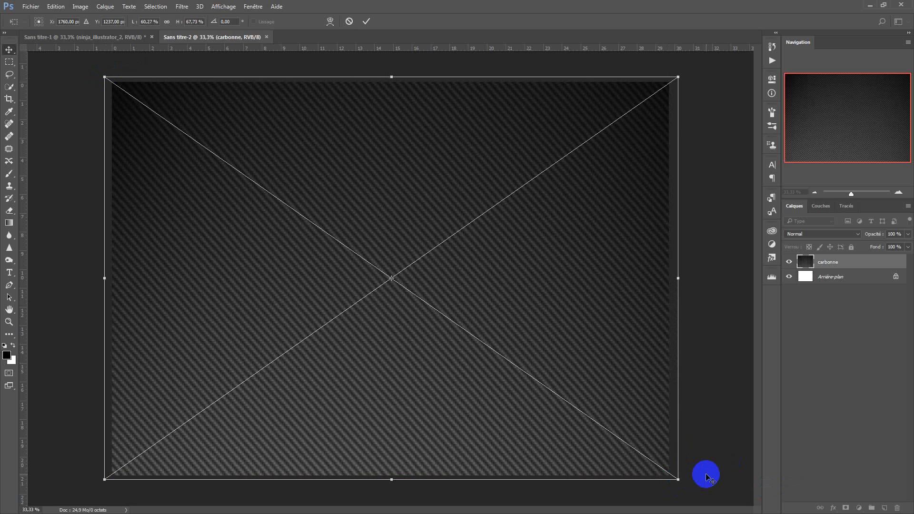
pyautogui.press('Return')
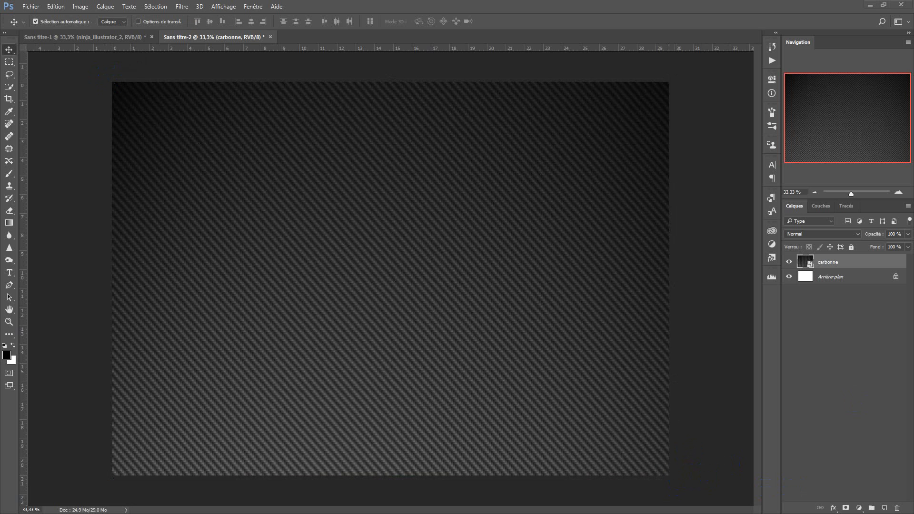
# - Place the hooded ninja photo, enlarge it to about 328% and centre it so it covers the canvas
pyautogui.moveTo(913, 266); pyautogui.dragTo(195, 117)
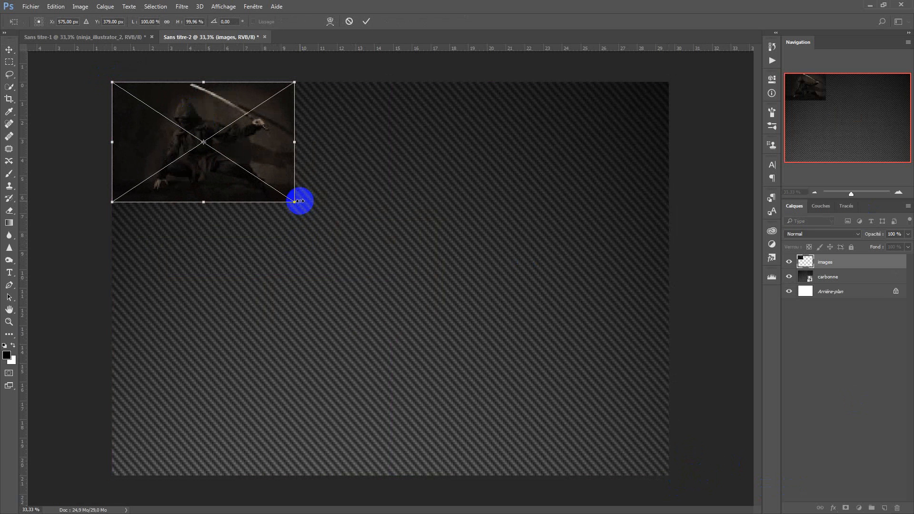
pyautogui.moveTo(295, 202); pyautogui.dragTo(699, 493)
pyautogui.moveTo(472, 319); pyautogui.dragTo(450, 315)
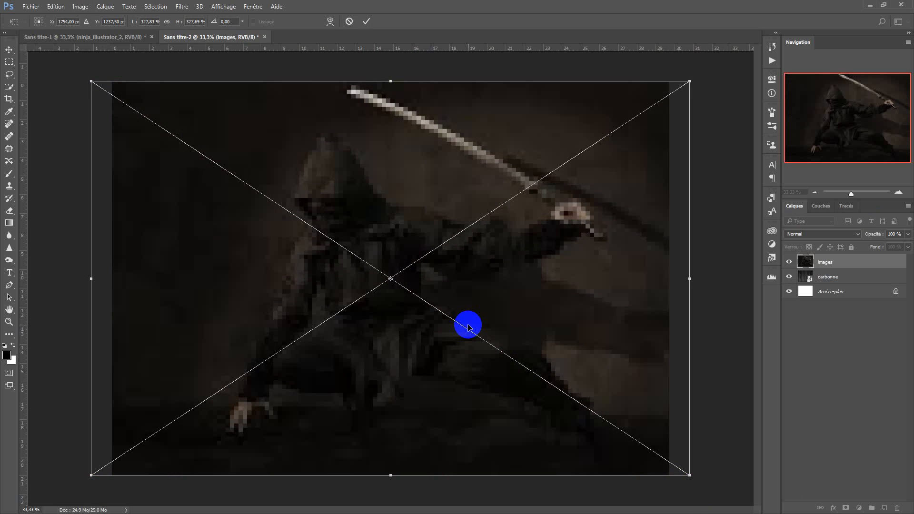
pyautogui.press('Return')
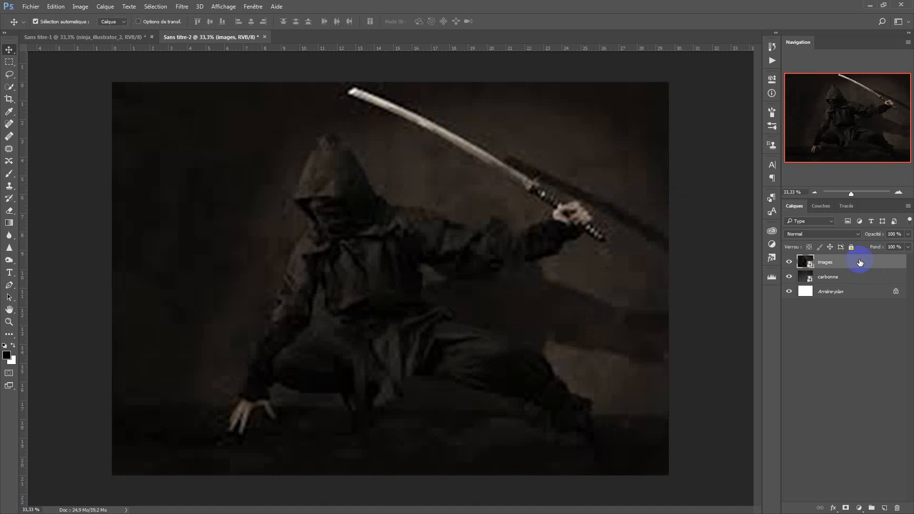
# - Set the images layer's blend mode to Produit and the carbonne layer's opacity to 95%
pyautogui.click(859, 236)
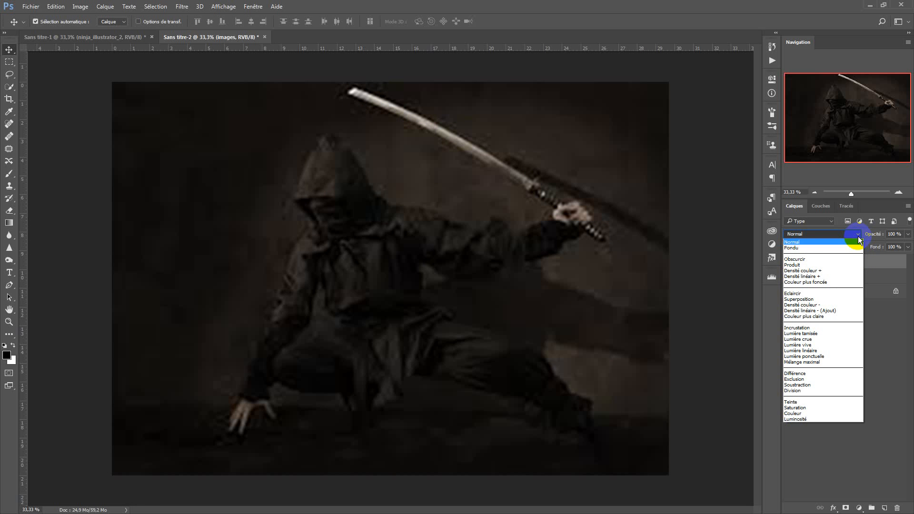
pyautogui.click(839, 265)
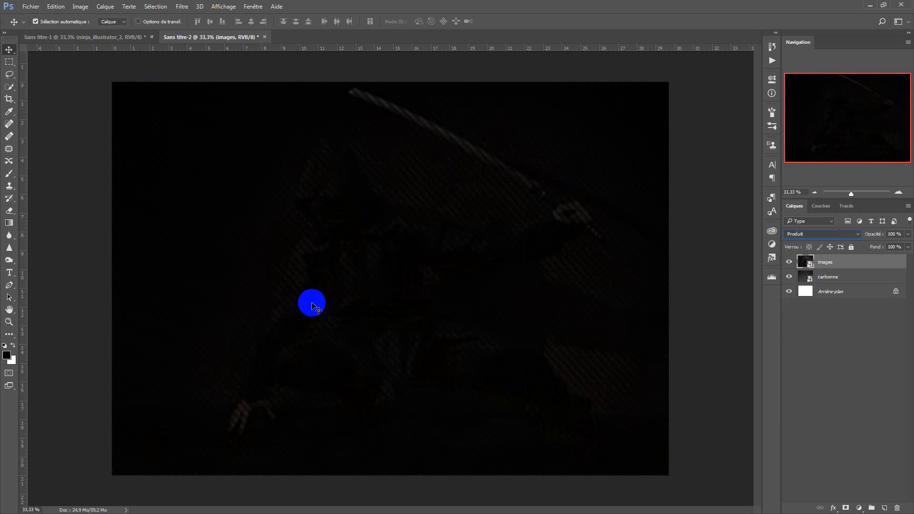
pyautogui.click(826, 277)
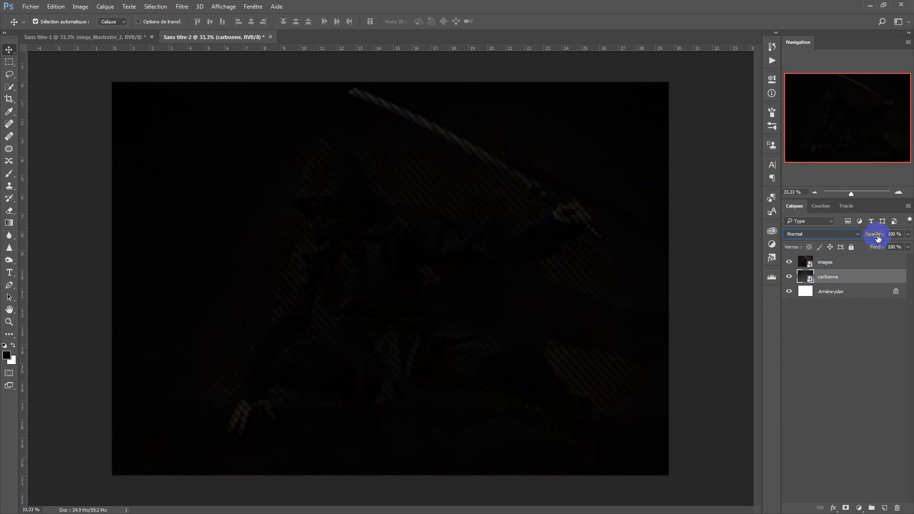
pyautogui.click(890, 234)
pyautogui.write('90')
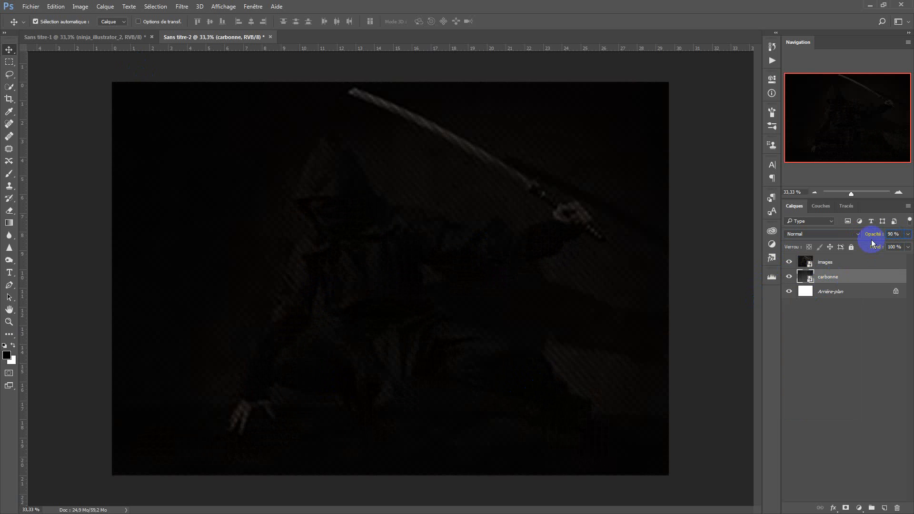
pyautogui.click(893, 234)
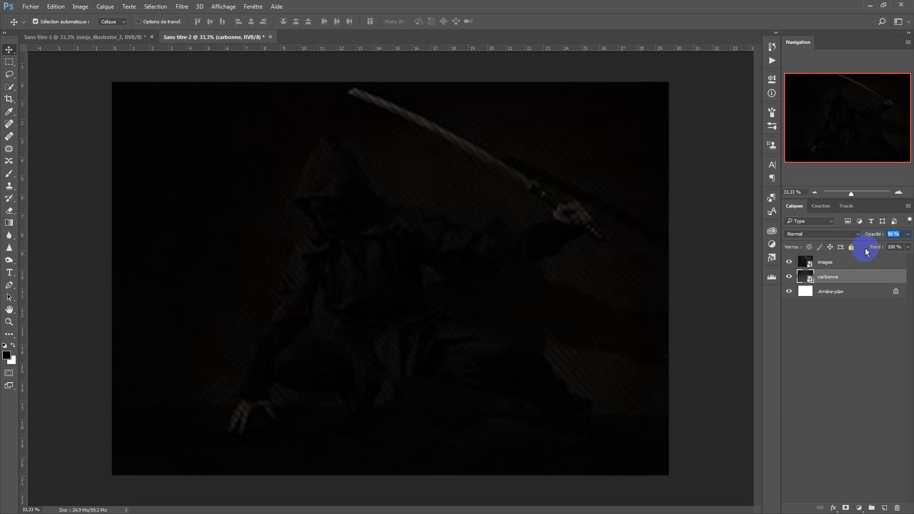
pyautogui.write('95')
# - Set the images layer's opacity to 90% and deselect all layers
pyautogui.click(871, 263)
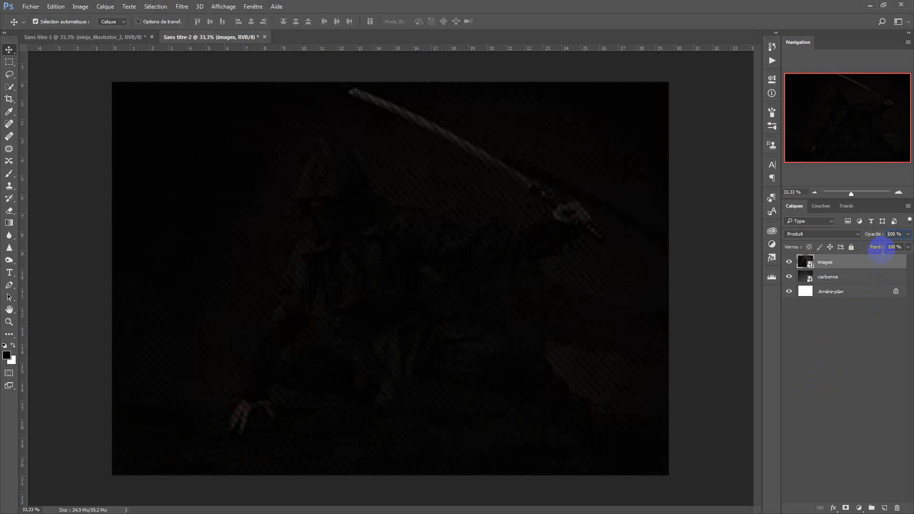
pyautogui.click(895, 234)
pyautogui.write('90')
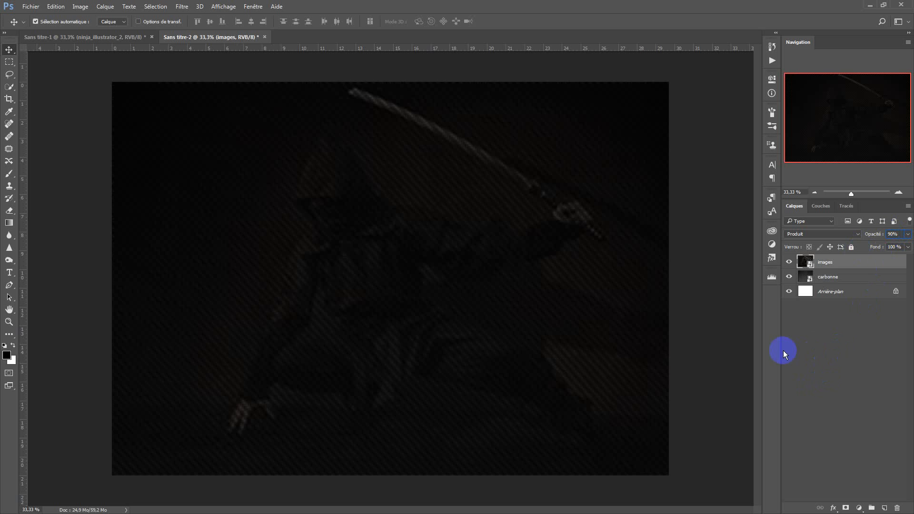
pyautogui.click(743, 400)
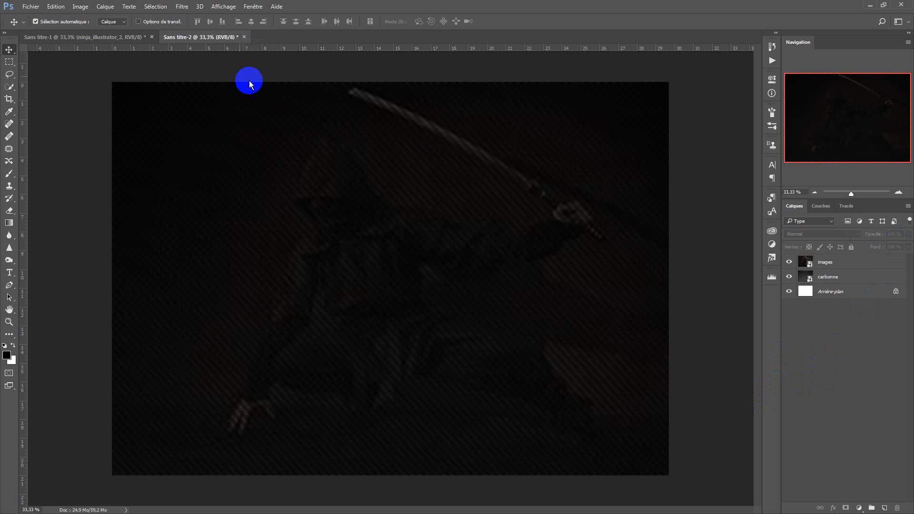
# - Add a vertical guide at 50% of the canvas width
pyautogui.click(183, 7)
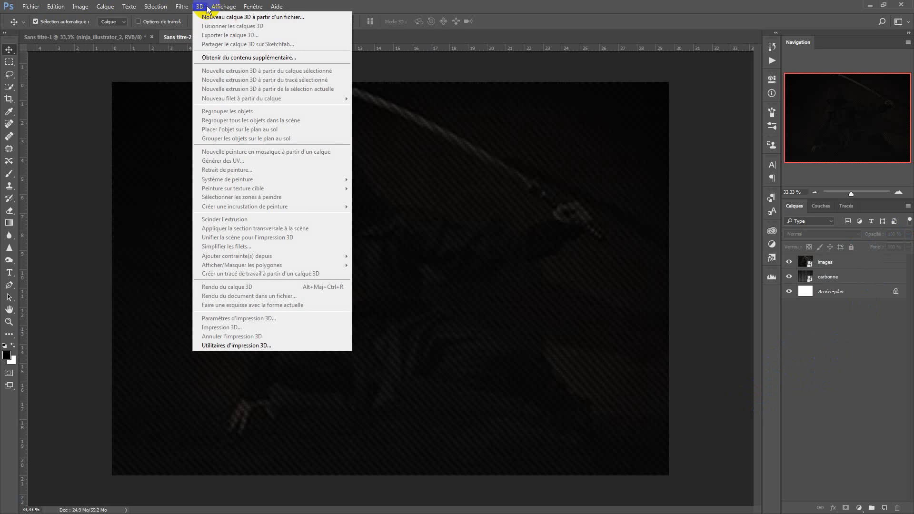
pyautogui.click(694, 204)
pyautogui.click(837, 262)
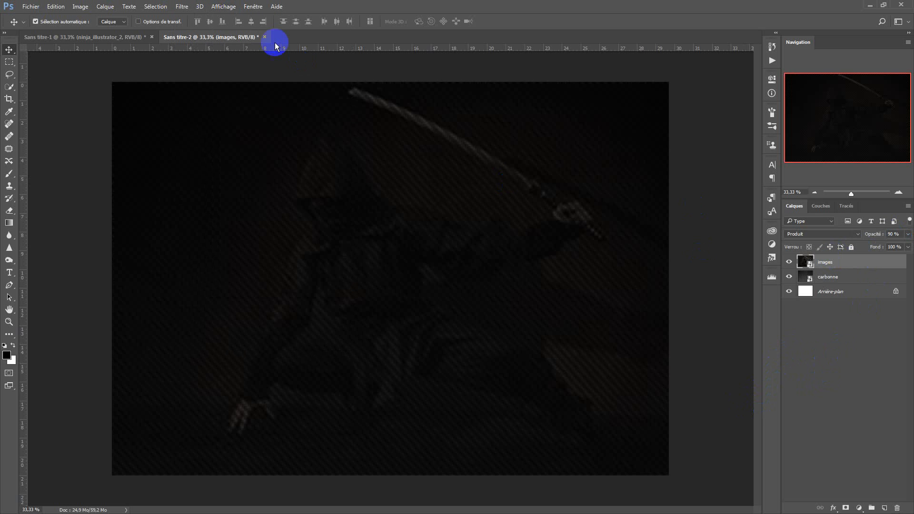
pyautogui.click(220, 8)
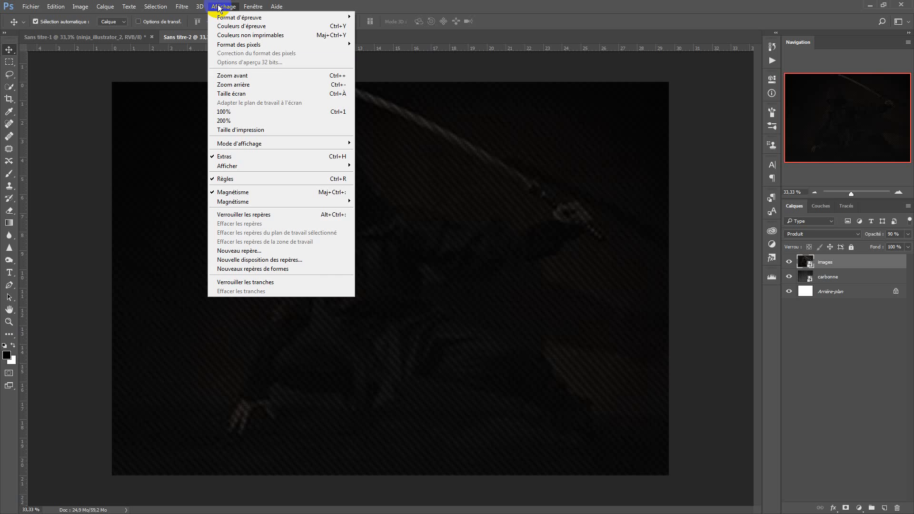
pyautogui.click(278, 250)
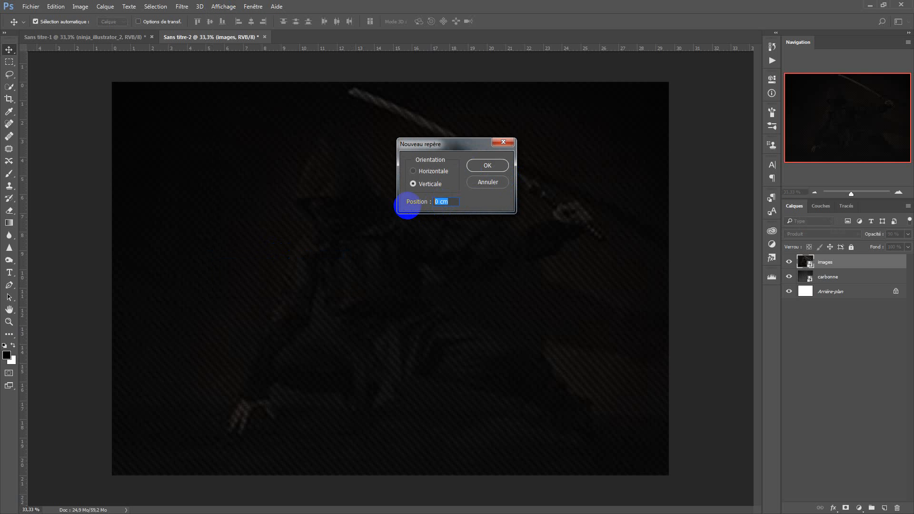
pyautogui.write('50%')
pyautogui.click(495, 165)
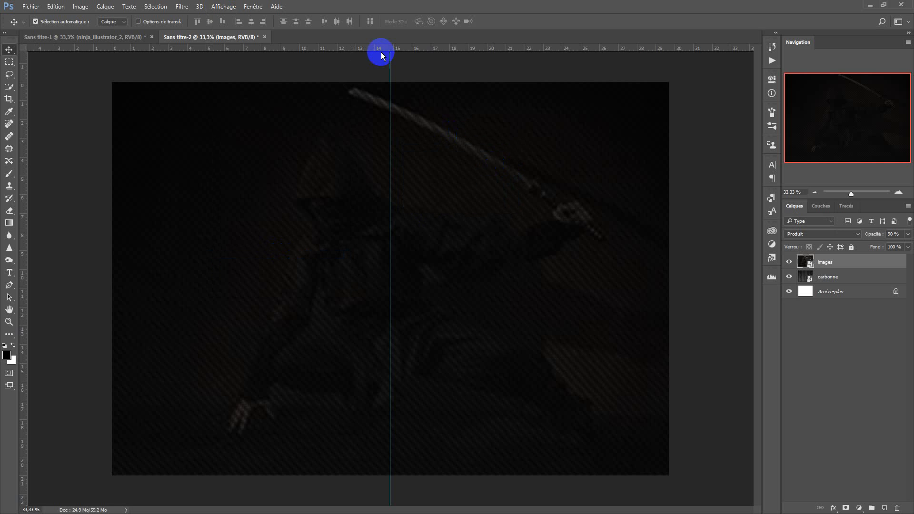
# - Add a horizontal guide at 50% of the canvas height
pyautogui.click(218, 7)
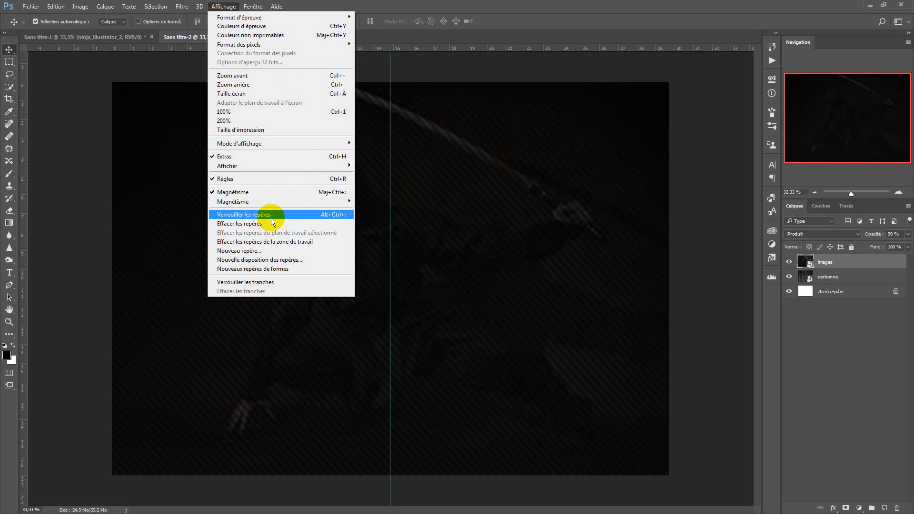
pyautogui.click(259, 251)
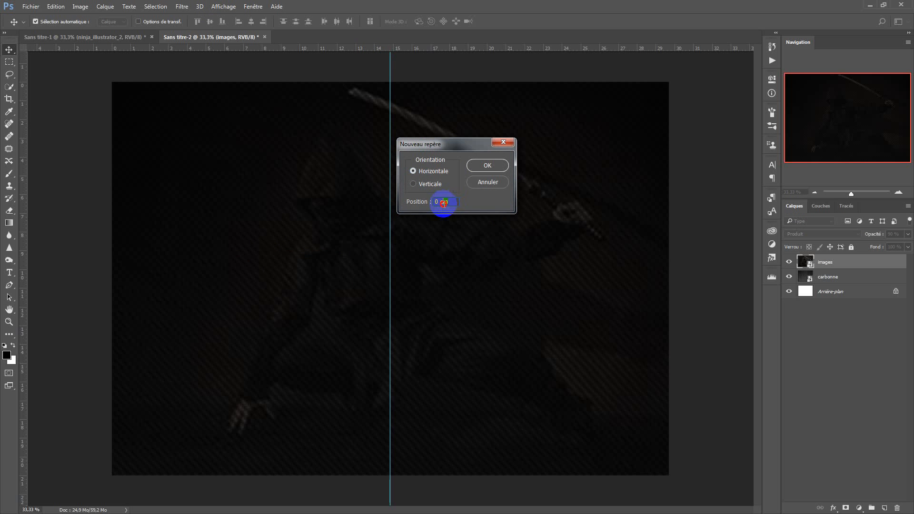
pyautogui.moveTo(438, 202); pyautogui.dragTo(416, 218)
pyautogui.write('50')
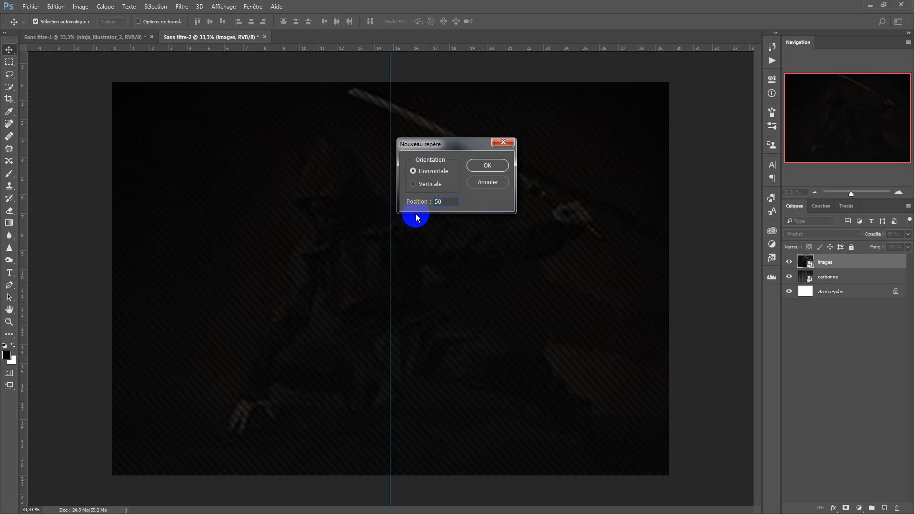
pyautogui.click(472, 166)
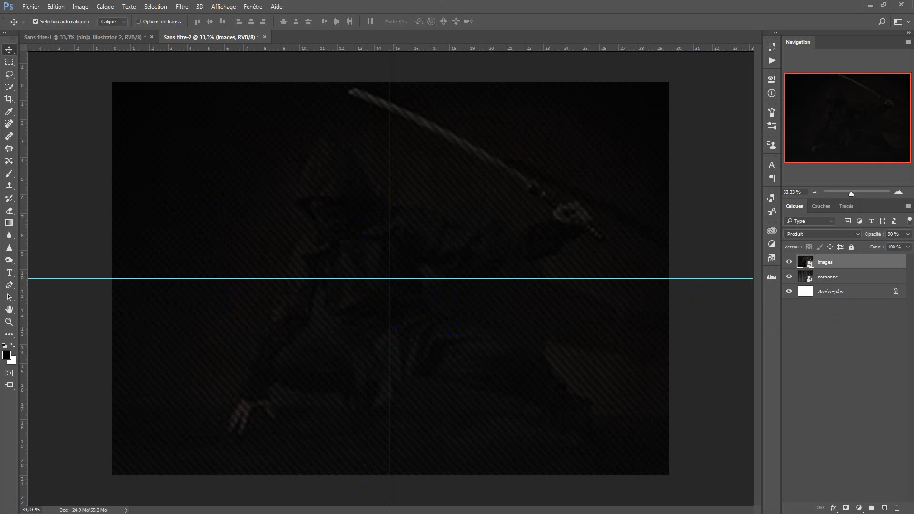
# - Place the ninja12 glow image and the ninja gold star image above the existing layers, centred on the canvas
pyautogui.moveTo(913, 328); pyautogui.dragTo(405, 305)
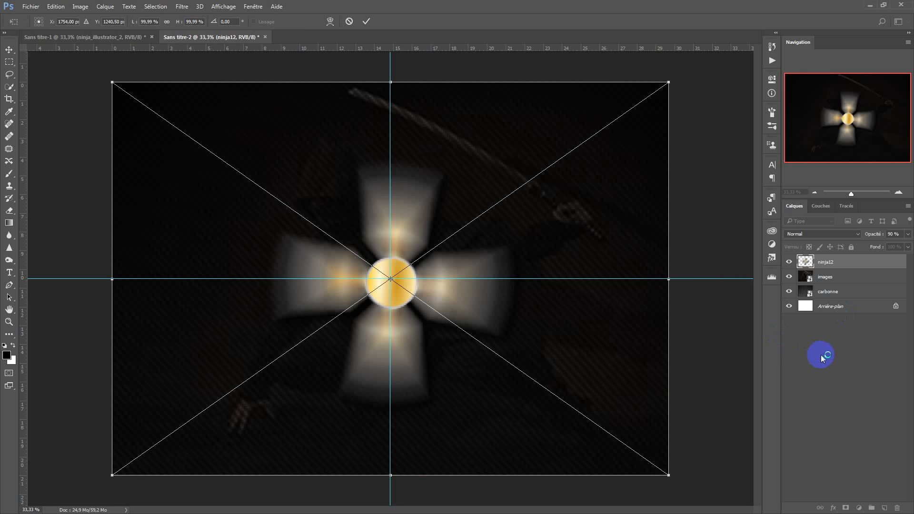
pyautogui.press('Return')
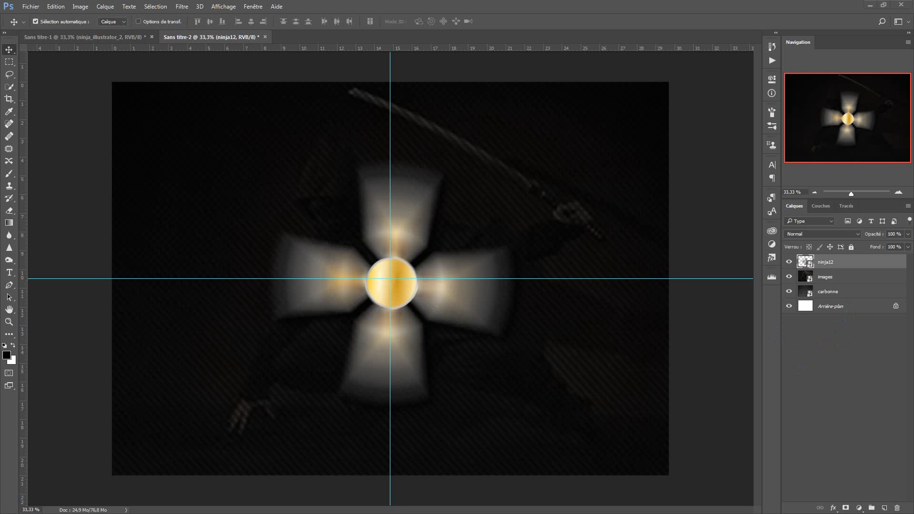
pyautogui.moveTo(913, 329); pyautogui.dragTo(390, 328)
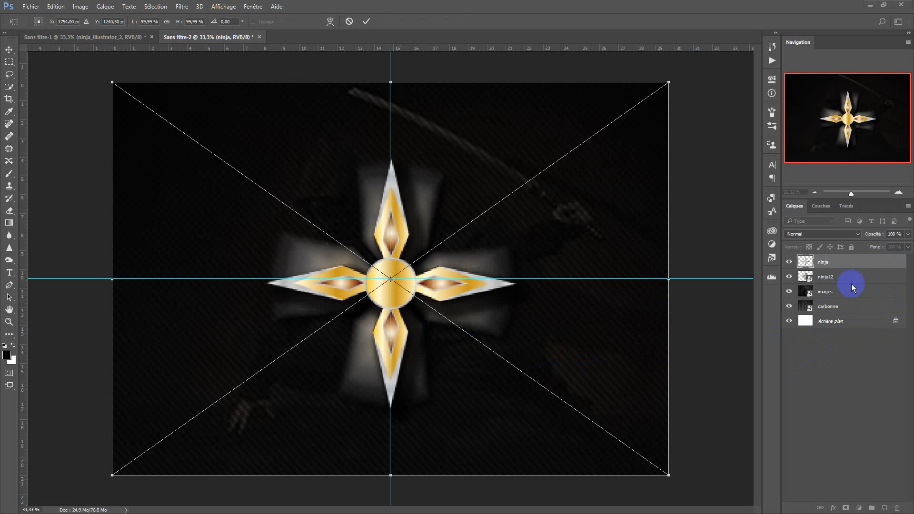
pyautogui.press('Return')
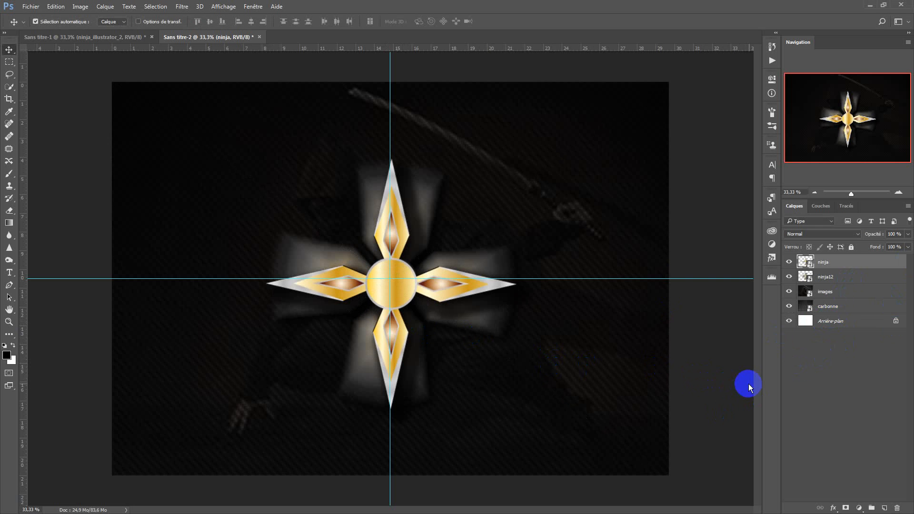
# - Set the ninja12 layer's blend mode to Superposition and its opacity to 35%, and select the ninja layer
pyautogui.click(837, 278)
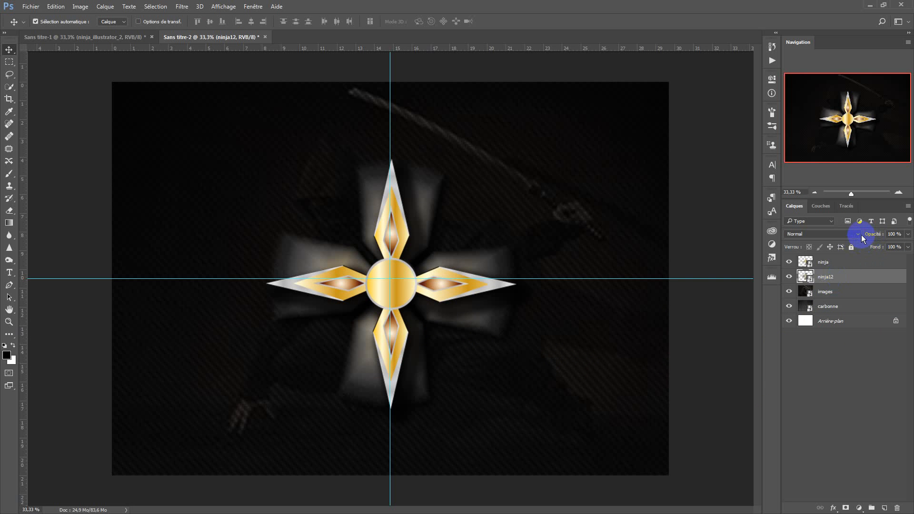
pyautogui.click(861, 235)
pyautogui.click(824, 264)
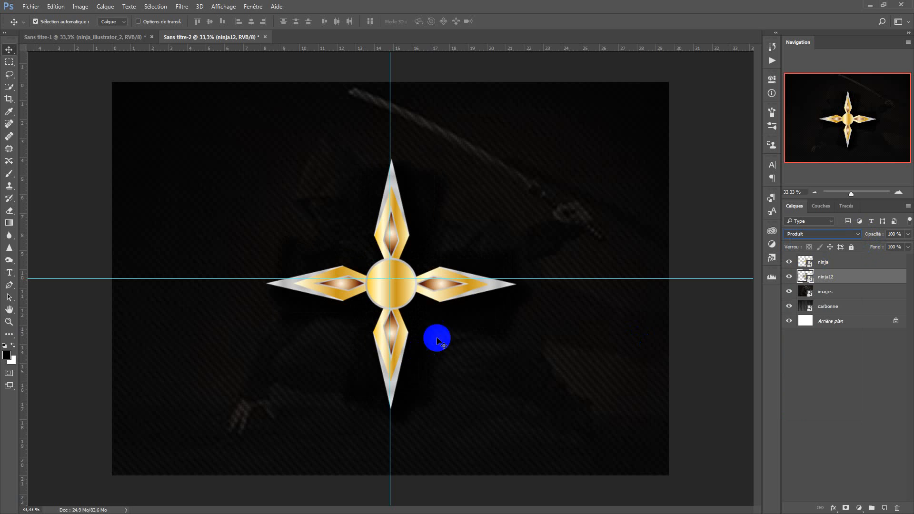
pyautogui.click(854, 233)
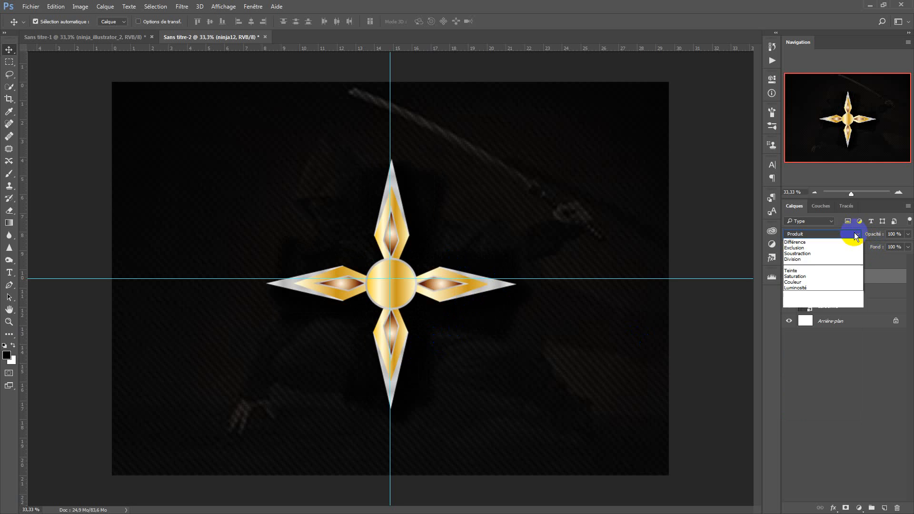
pyautogui.click(811, 301)
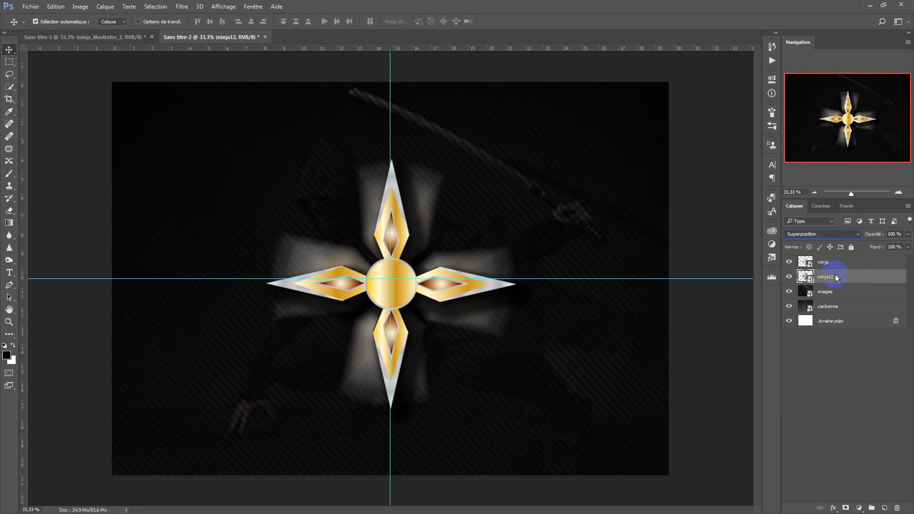
pyautogui.moveTo(882, 235); pyautogui.dragTo(843, 245)
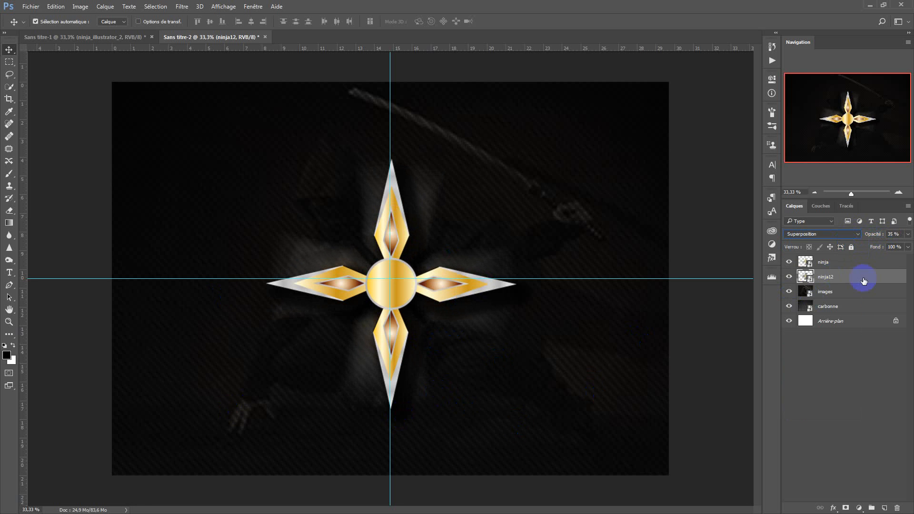
pyautogui.click(842, 266)
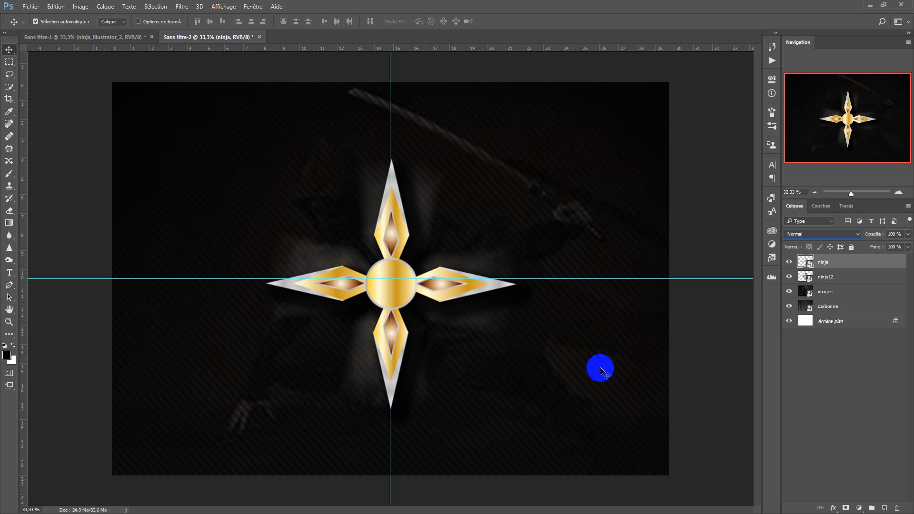
# - Place the ninja14 image of circular gold lettering on top, centred on the canvas, and set the ninja12 layer's opacity to 18%
pyautogui.moveTo(901, 1); pyautogui.dragTo(417, 320)
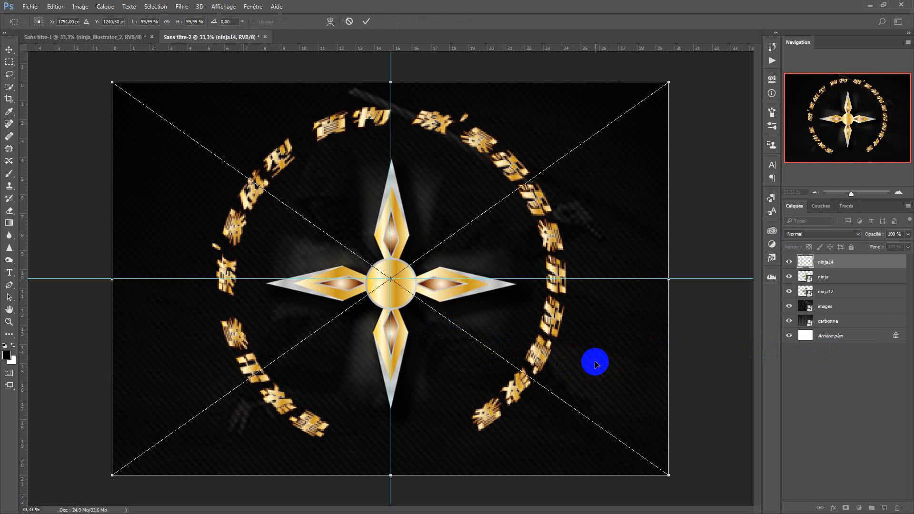
pyautogui.press('Return')
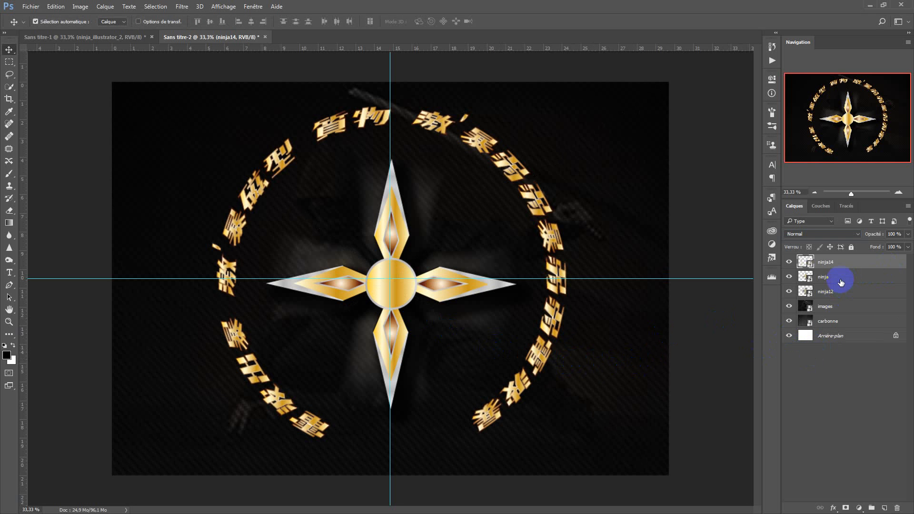
pyautogui.click(839, 296)
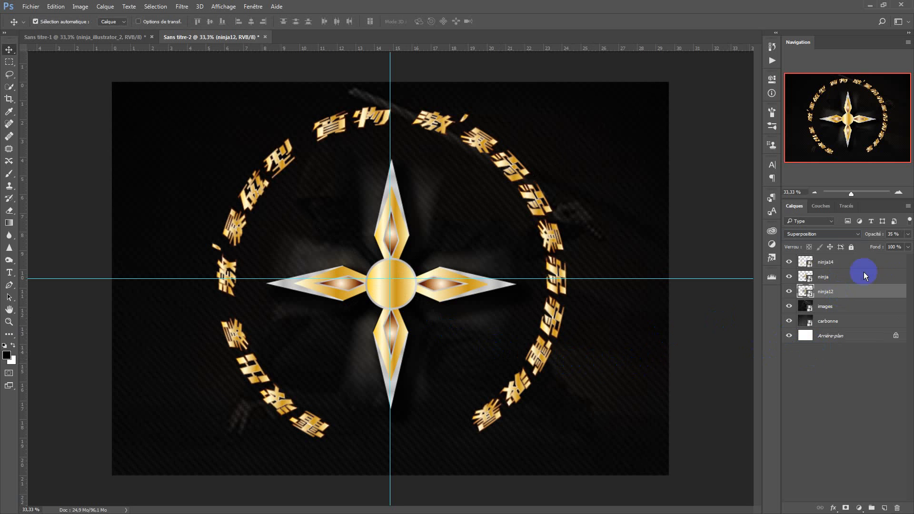
pyautogui.moveTo(877, 234); pyautogui.dragTo(868, 240)
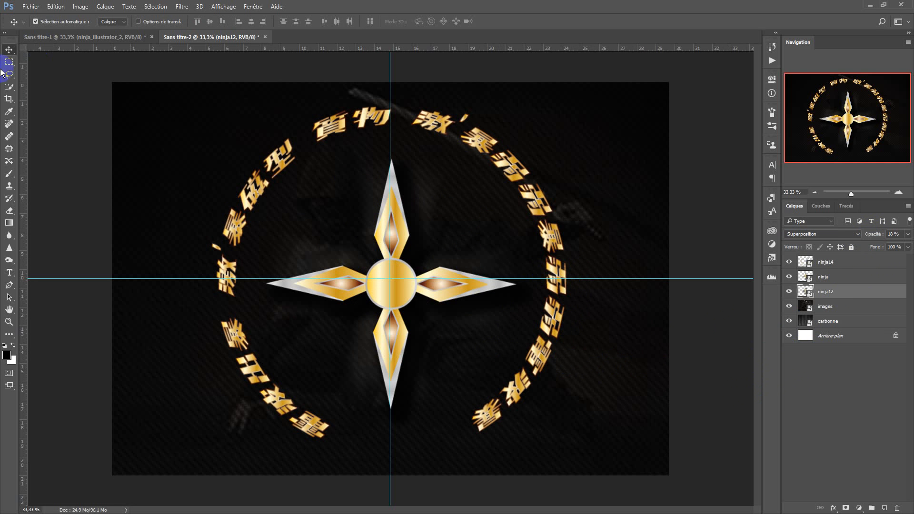
# - Hide the guides and compare the composition with the reference artwork in the Sans titre-1 document
pyautogui.press('ctrl')
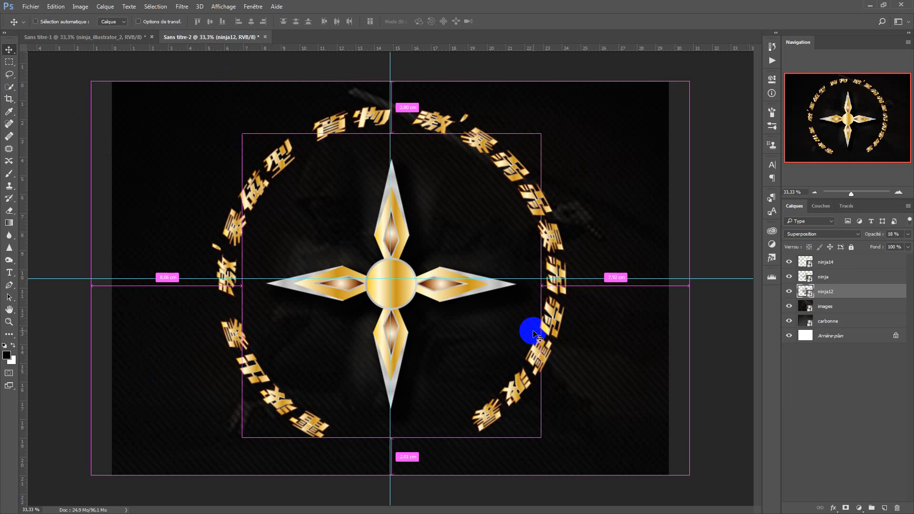
pyautogui.hotkey('ctrl', 'h')
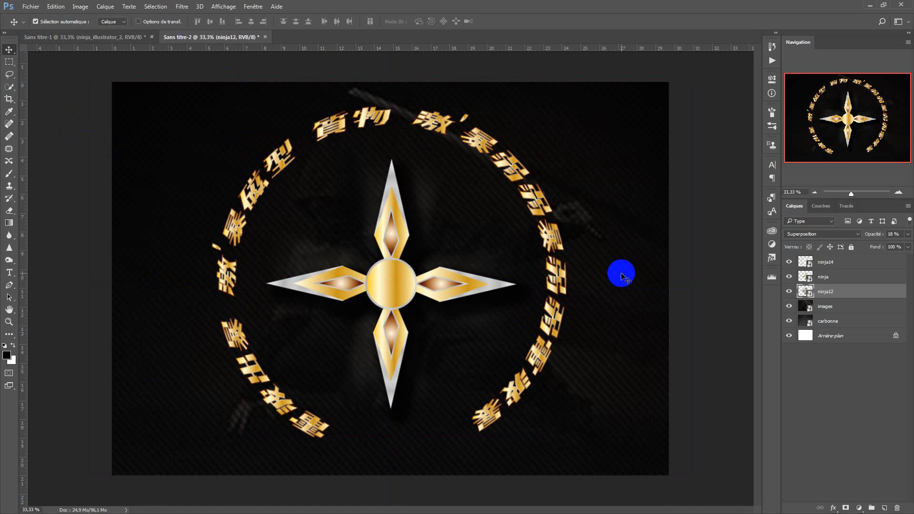
pyautogui.click(112, 37)
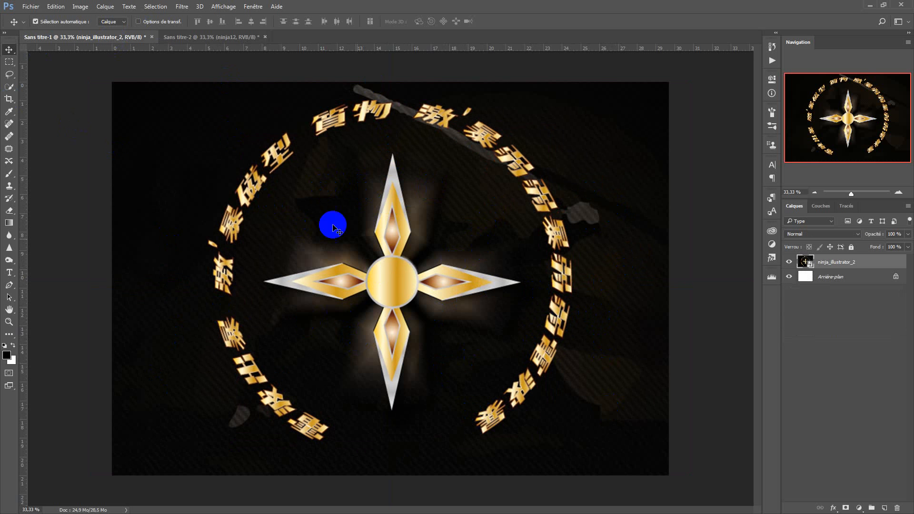
pyautogui.click(229, 38)
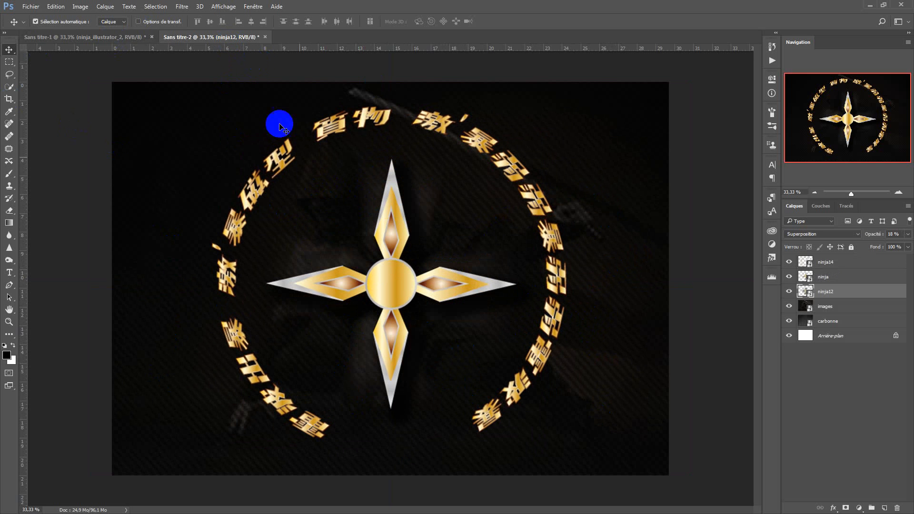